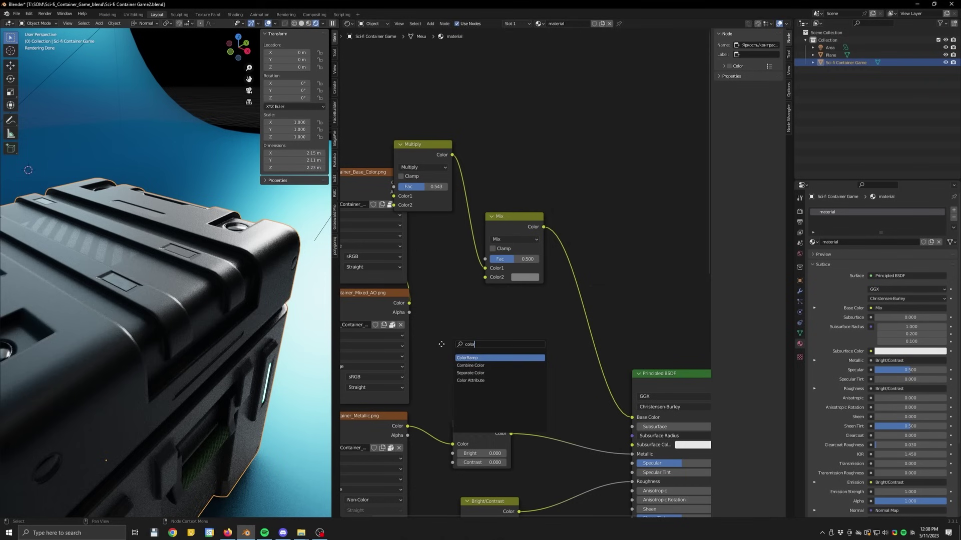
Step: Insert a ColorRamp between Mix and Base Color, then play the forest shot in Unreal's Sequencer
left_click(566, 293)
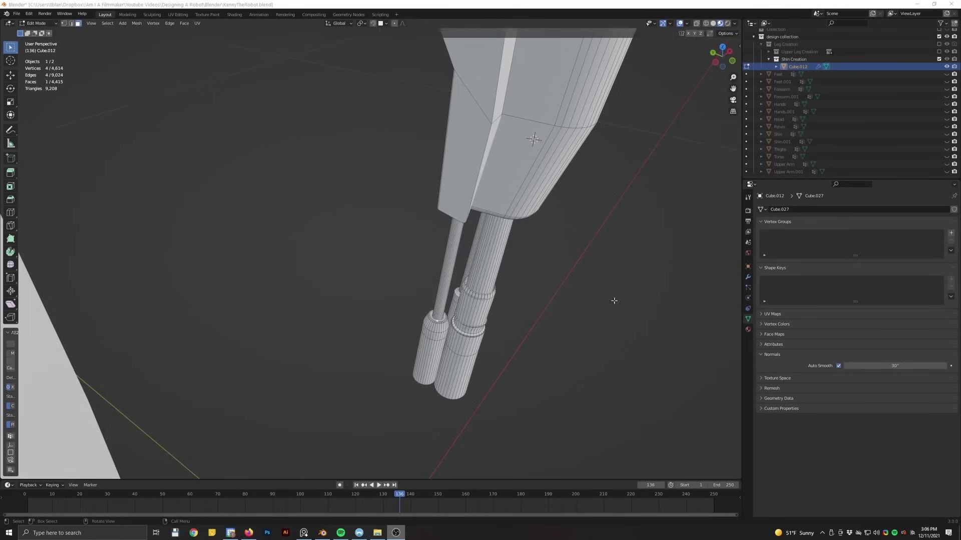
scroll(485, 316, "up", 5)
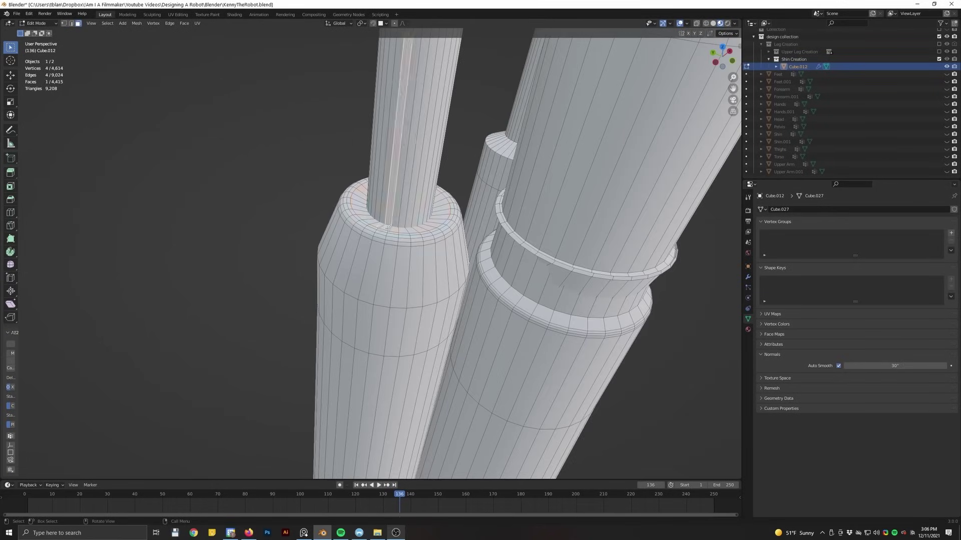
scroll(509, 270, "down", 3)
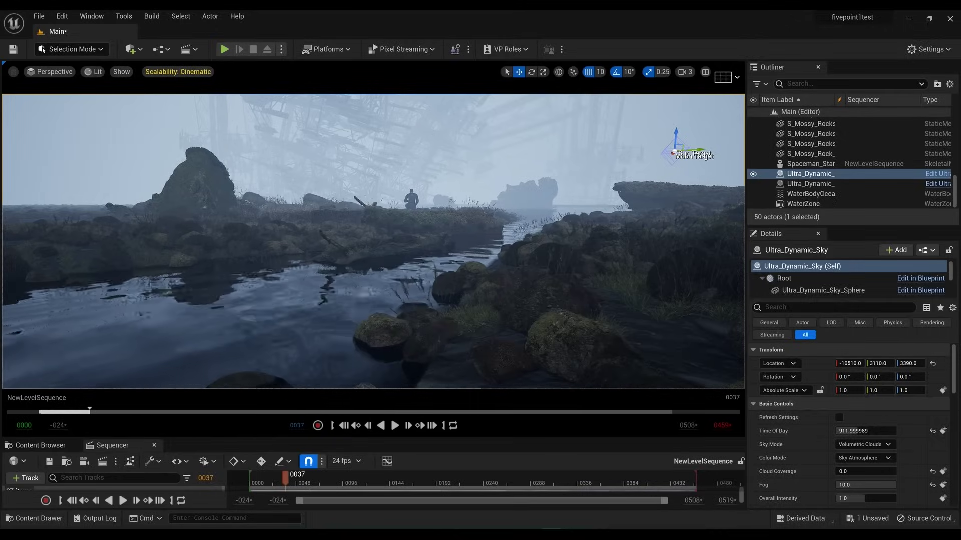
left_click(395, 425)
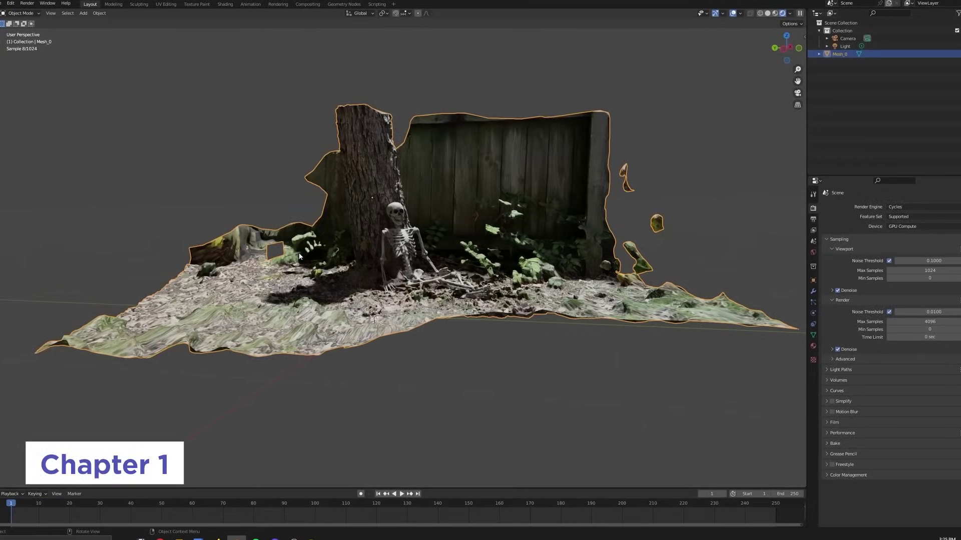
Step: Put the scan mesh Mesh_0 into Edit Mode and add a Boolean modifier to cut it
middle_click_drag(381, 252, 496, 291)
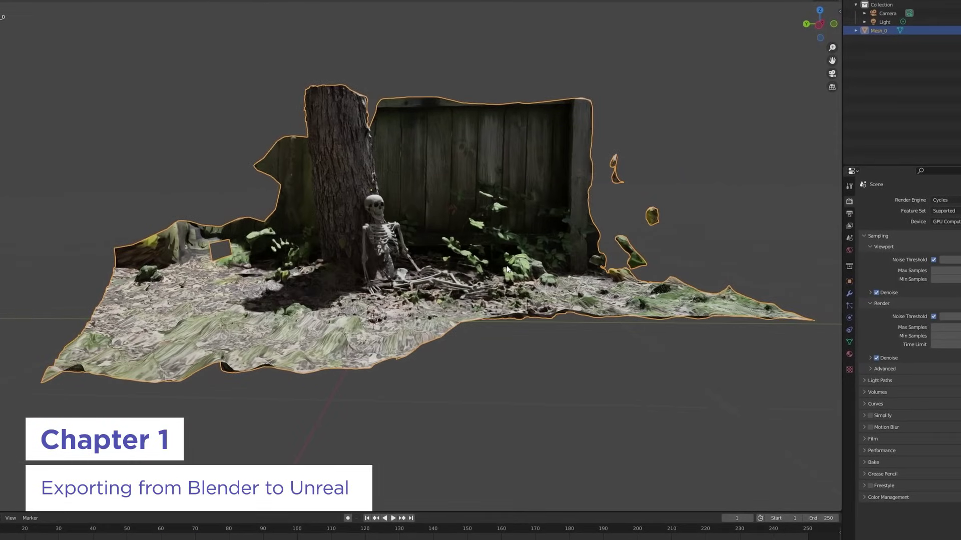
key("Tab")
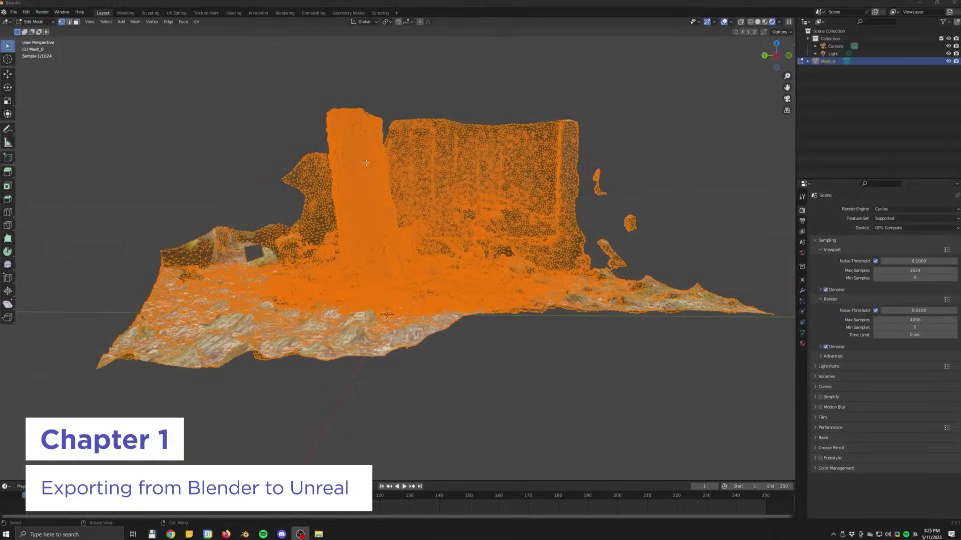
middle_click_drag(366, 162, 373, 195)
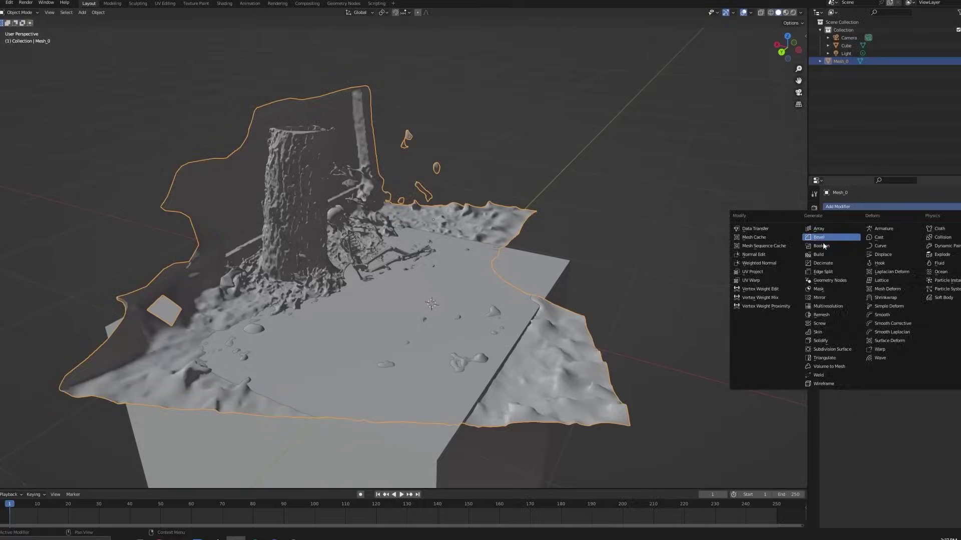
left_click(804, 253)
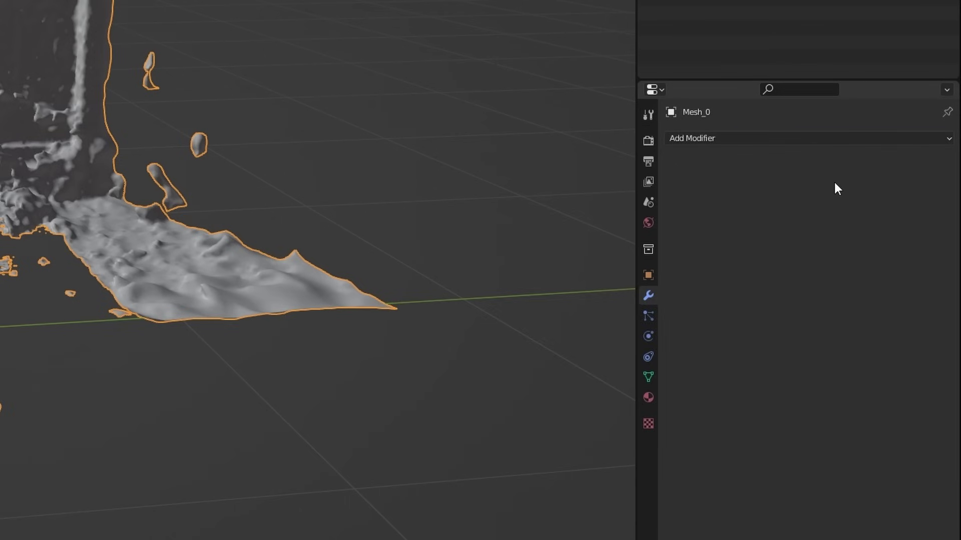
left_click(760, 138)
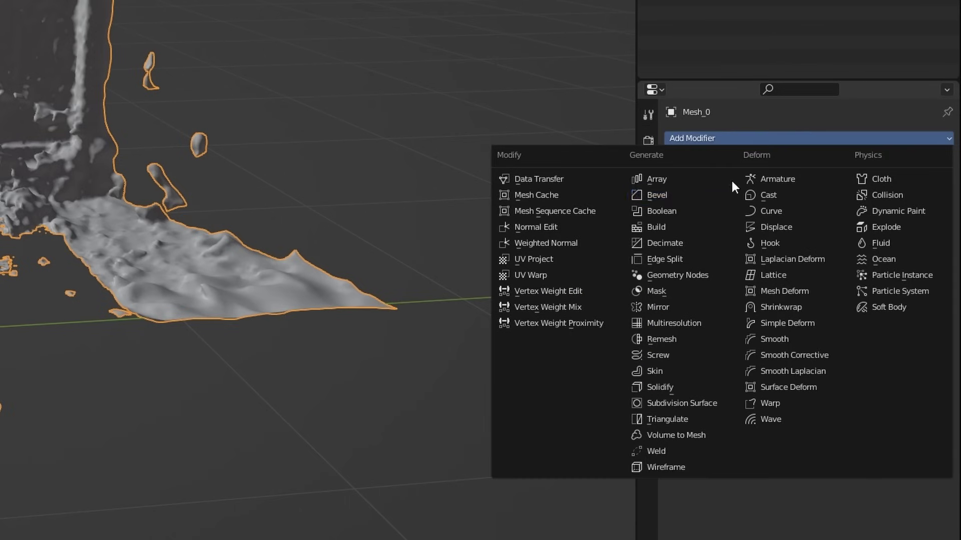
key("Return")
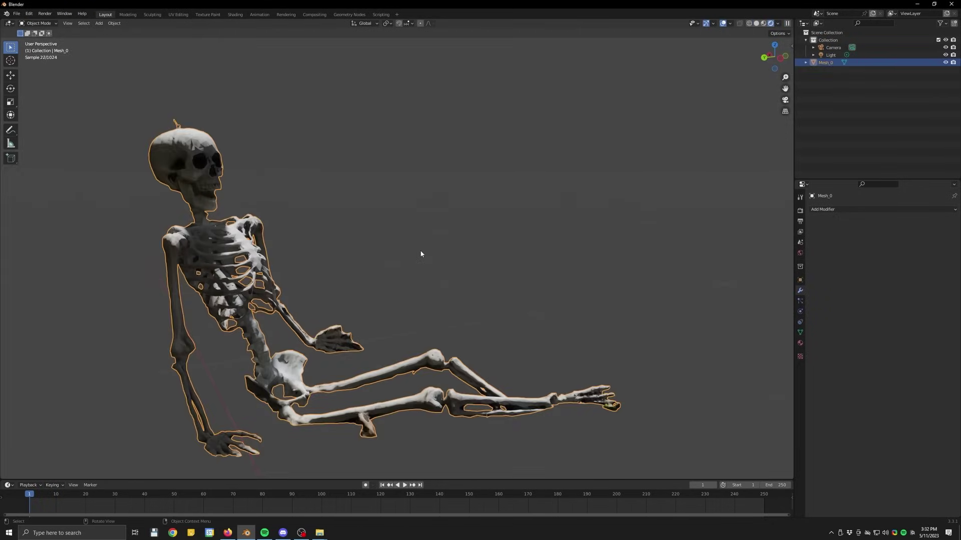
Step: Export the selected mesh as skeleton.fbx with Path Mode Copy, Mesh only and Face smoothing
middle_click_drag(422, 274, 530, 291)
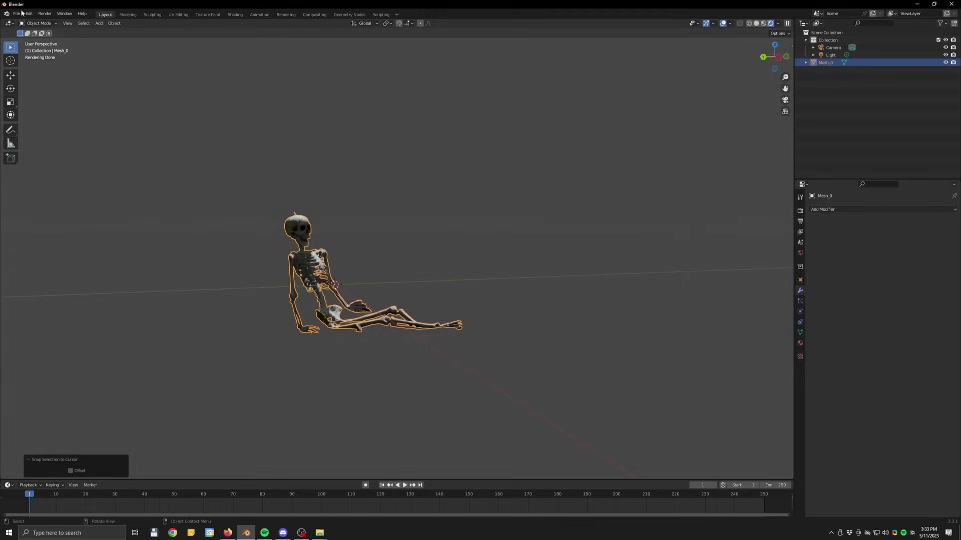
left_click(23, 16)
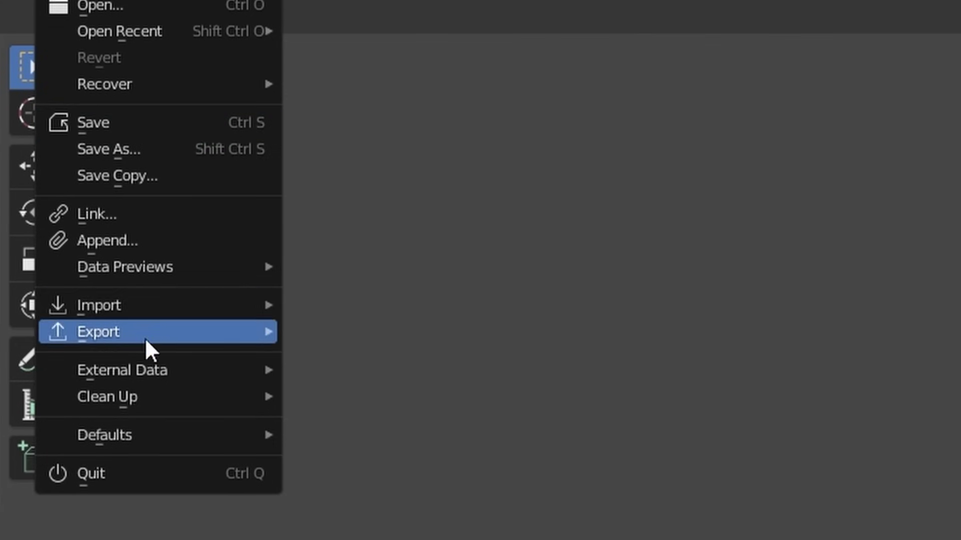
mouse_move(146, 340)
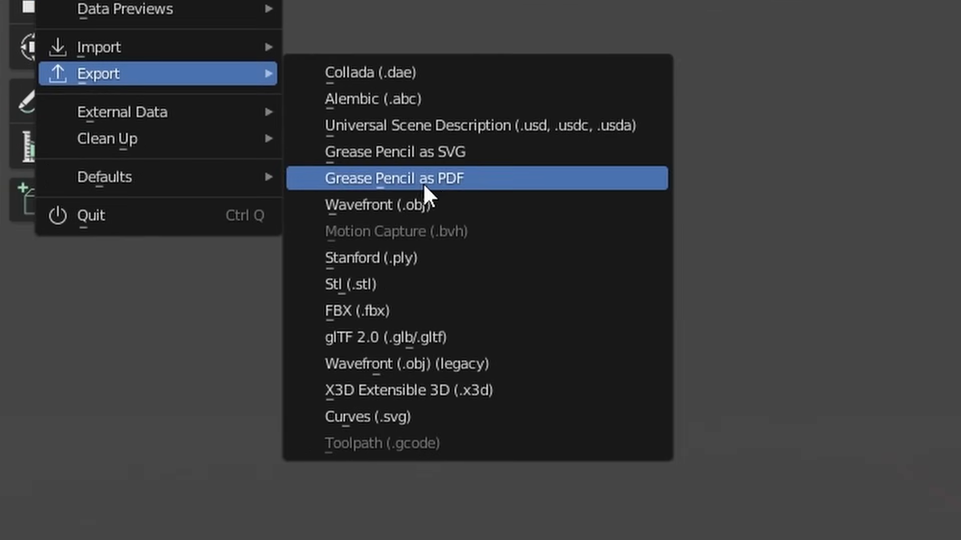
left_click(428, 315)
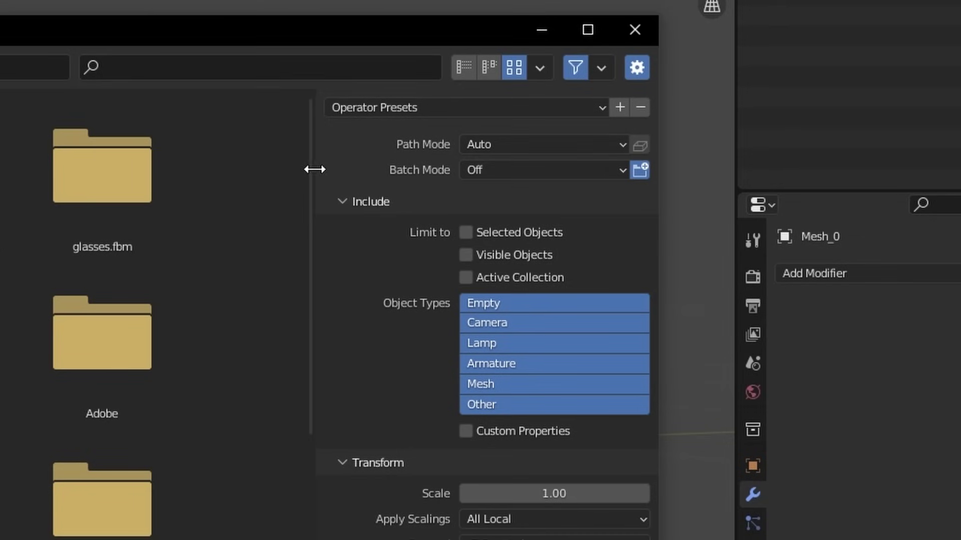
left_click(498, 144)
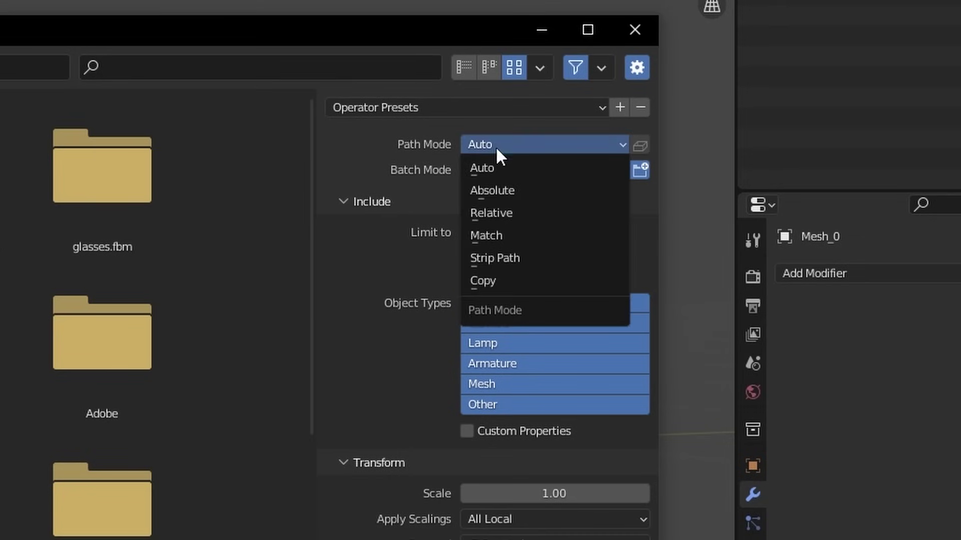
left_click(525, 281)
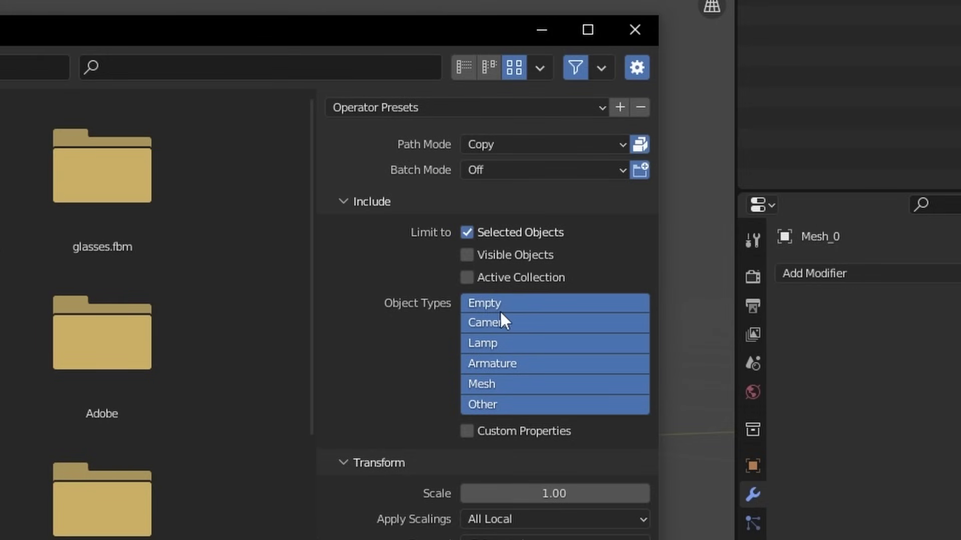
left_click(487, 384)
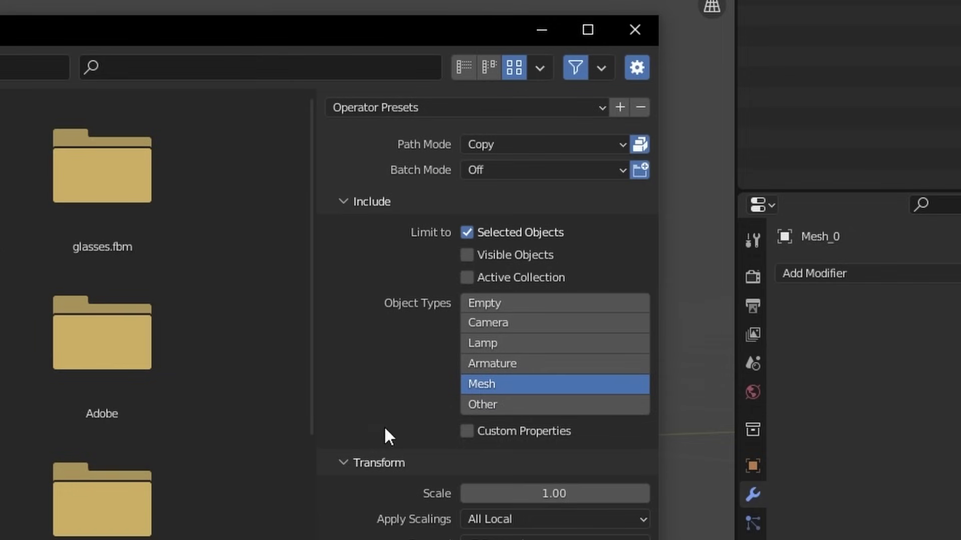
scroll(488, 320, "down", 6)
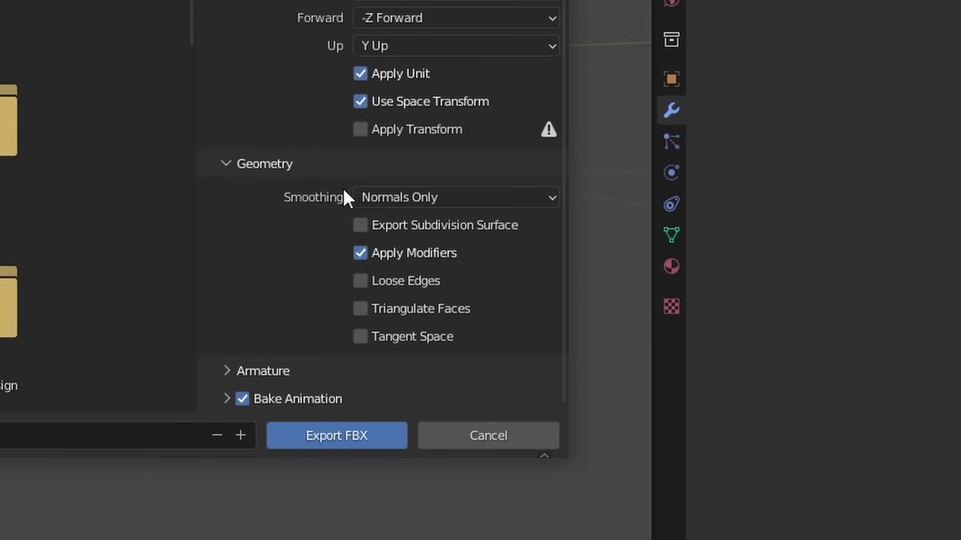
left_click(413, 196)
left_click(419, 198)
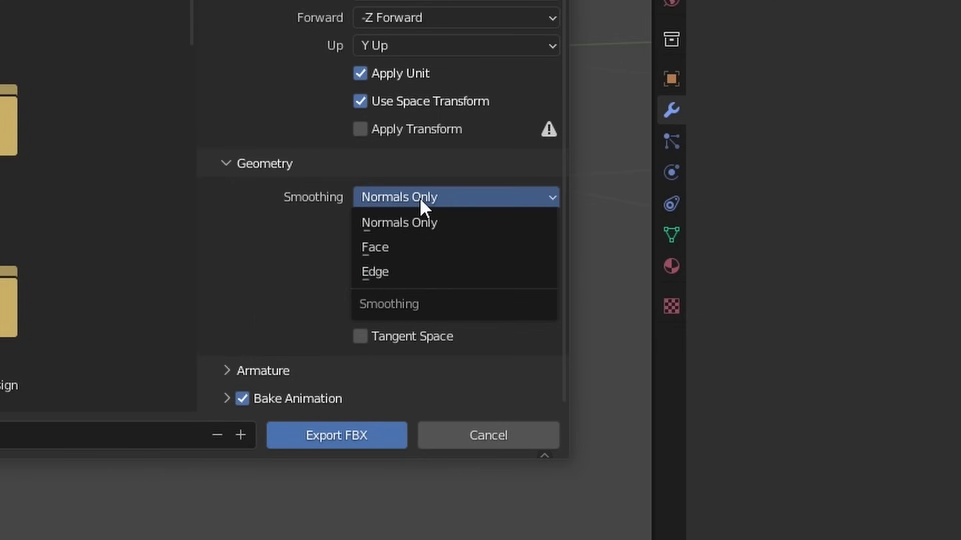
left_click(389, 245)
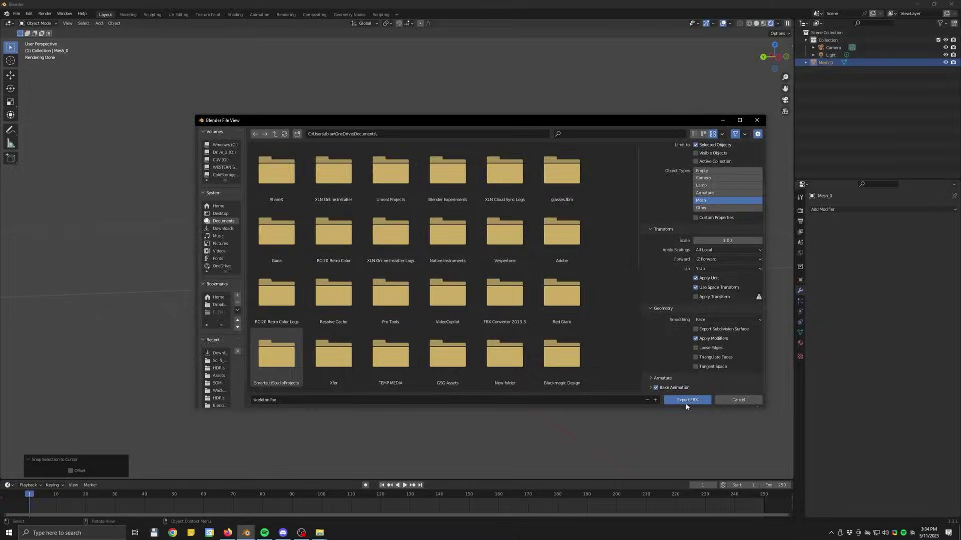
left_click(337, 435)
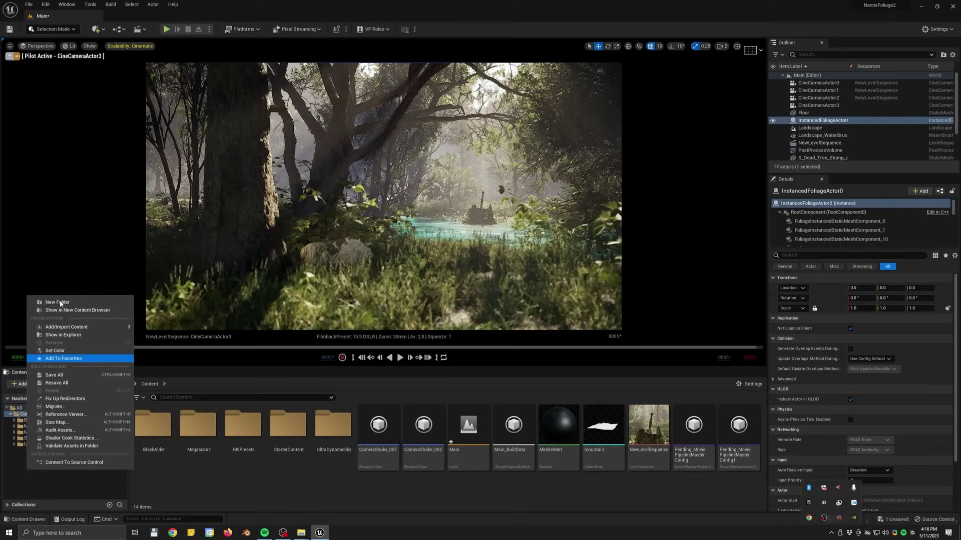
Step: Create a folder named 'skeleton' under Content and start importing a file into it
left_click(61, 303)
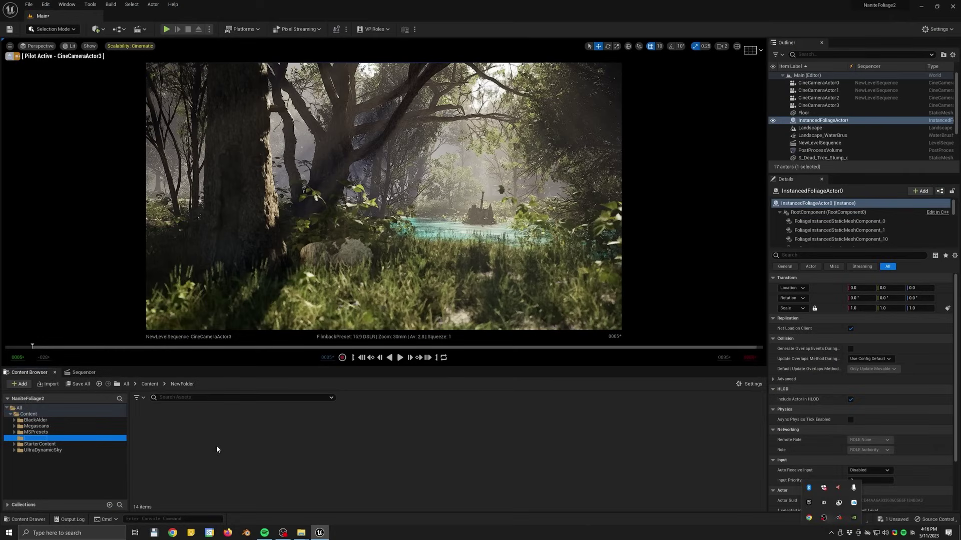
type("skeleton")
key("Return")
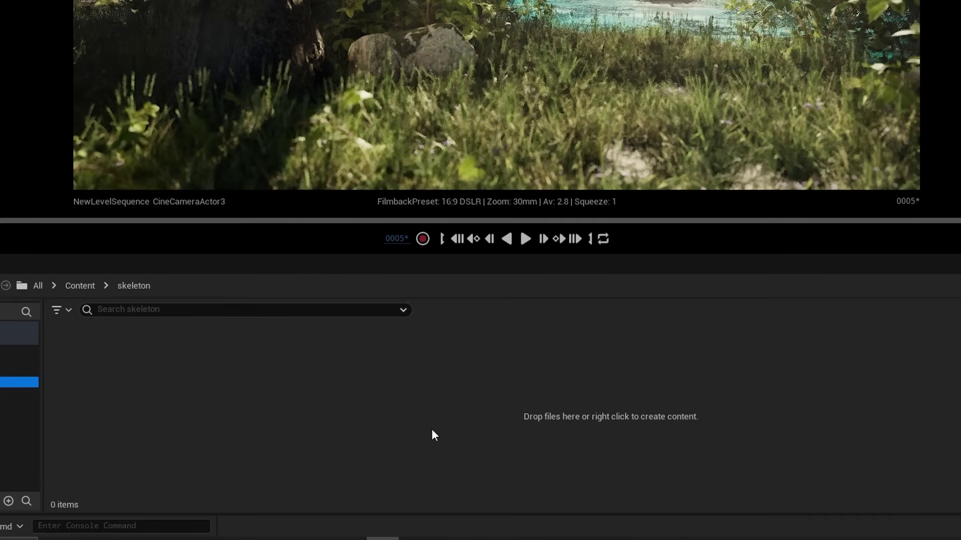
right_click(432, 430)
left_click(325, 88)
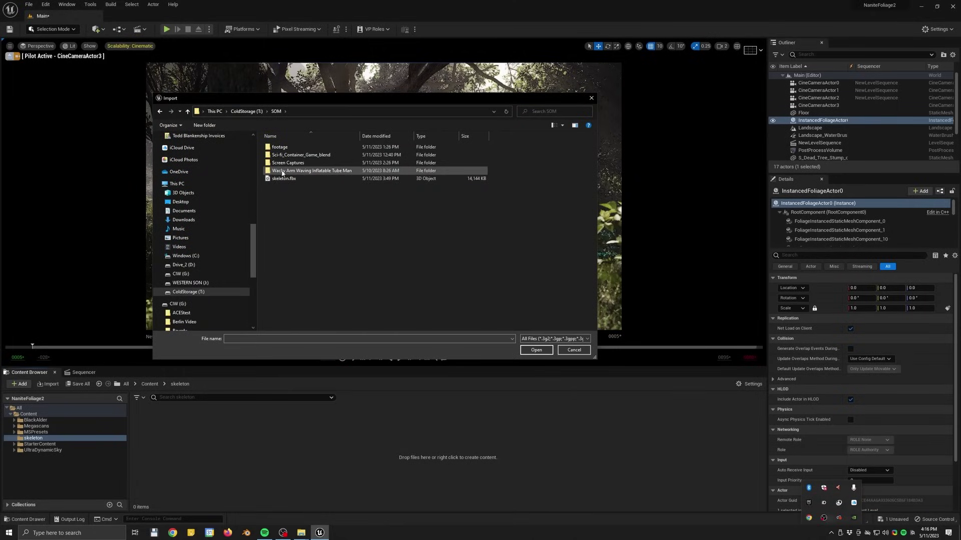
Step: Import skeleton.fbx with the material search location left at Local
left_click(538, 351)
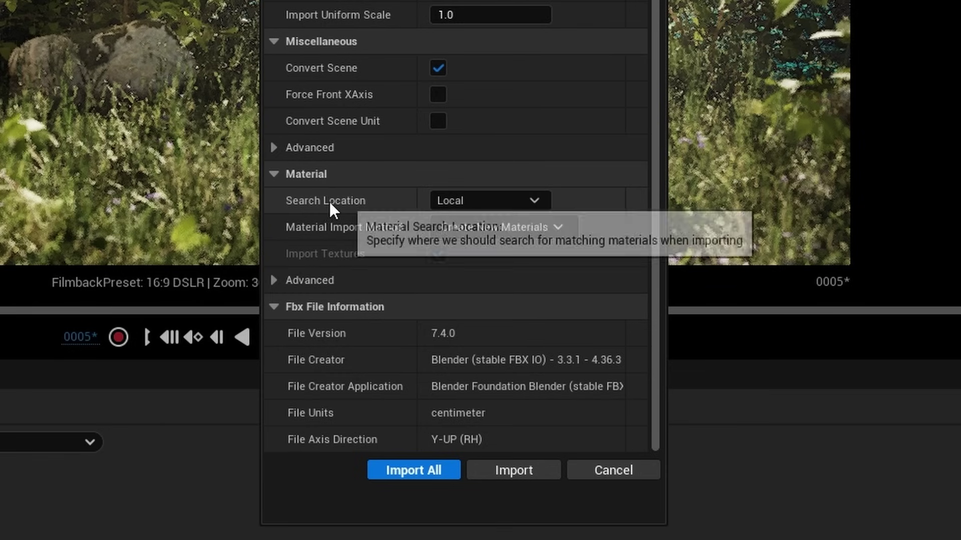
left_click(476, 200)
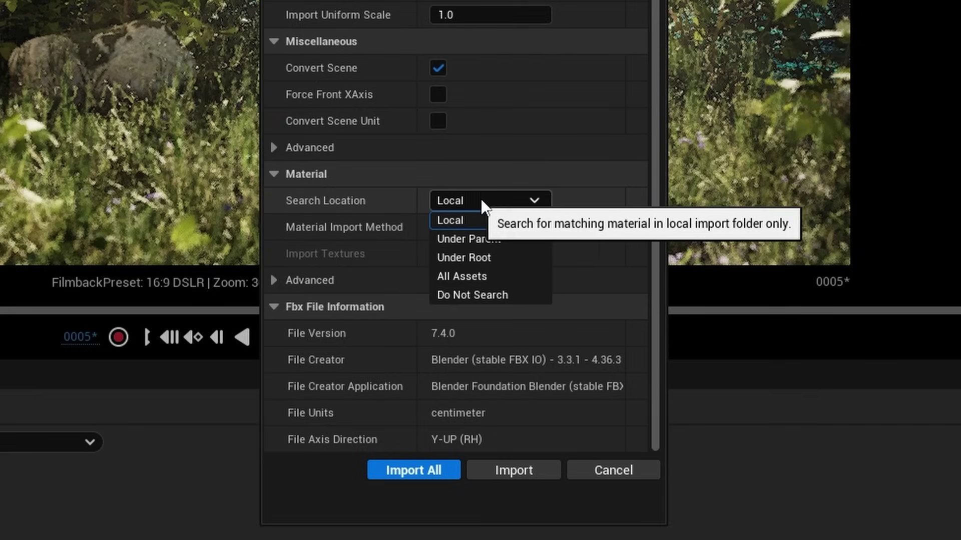
left_click(362, 205)
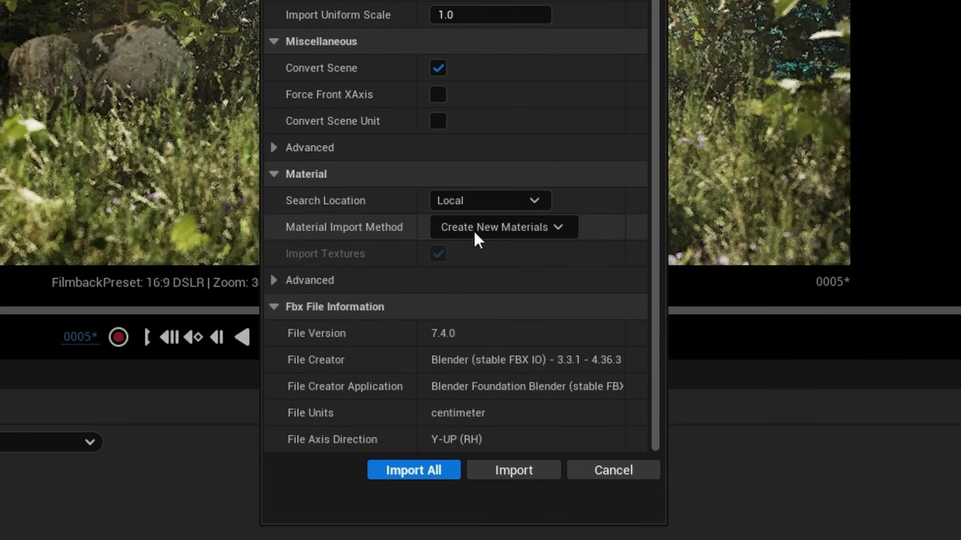
left_click(409, 472)
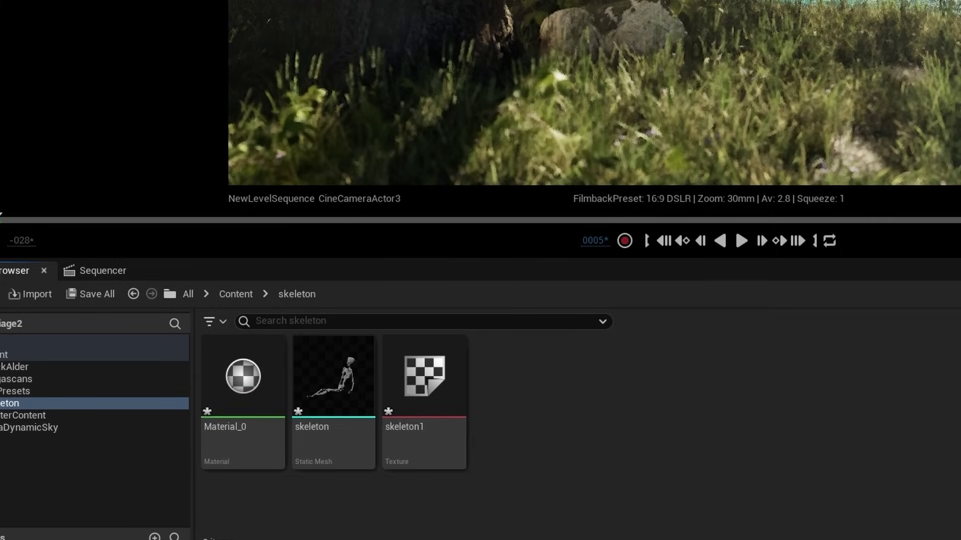
Step: Drag the skeleton static mesh into the forest beside the tree trunk, then select the cine camera
mouse_move(324, 389)
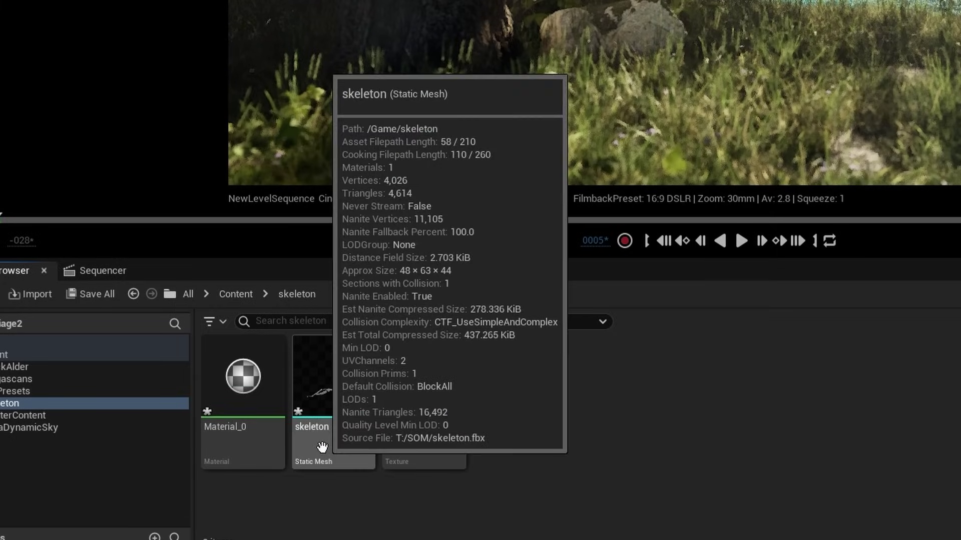
left_click(333, 381)
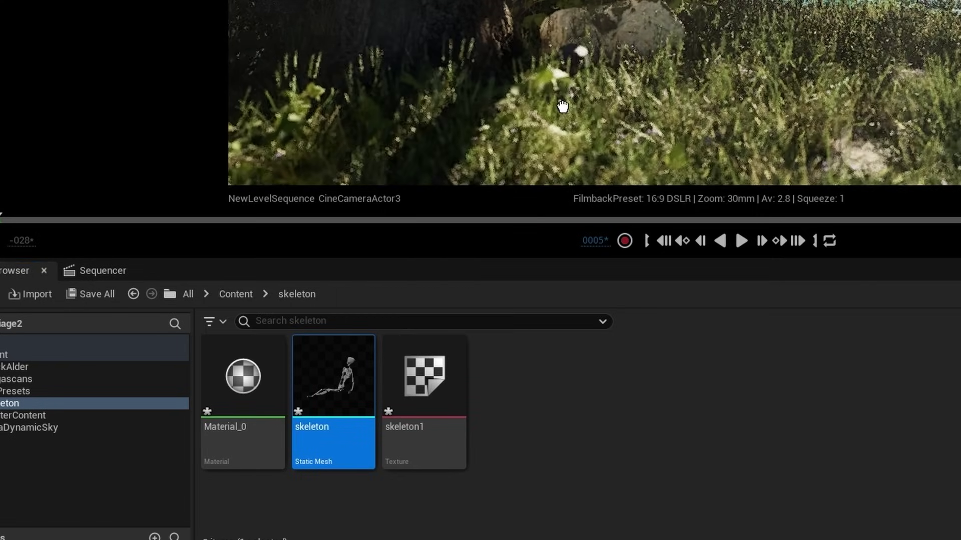
left_click_drag(586, 107, 576, 65)
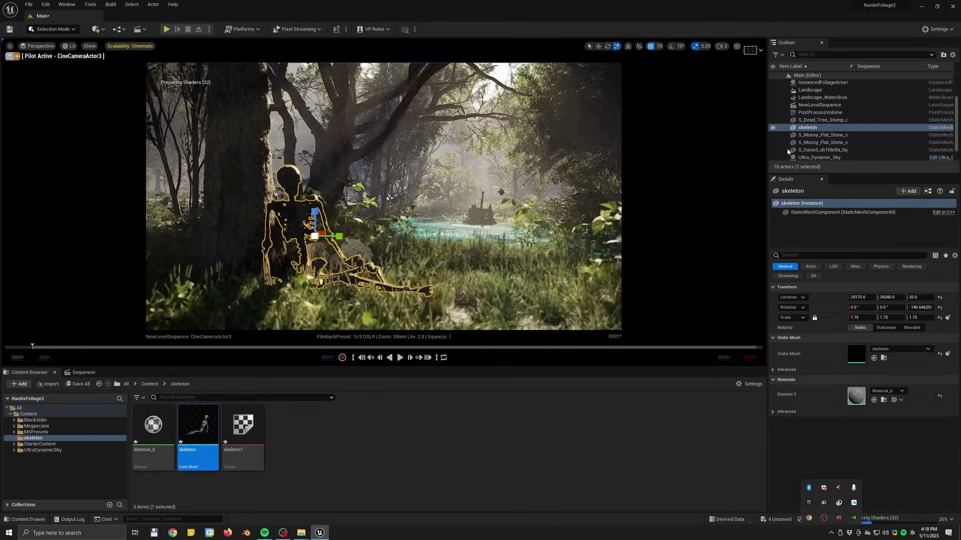
left_click(598, 222)
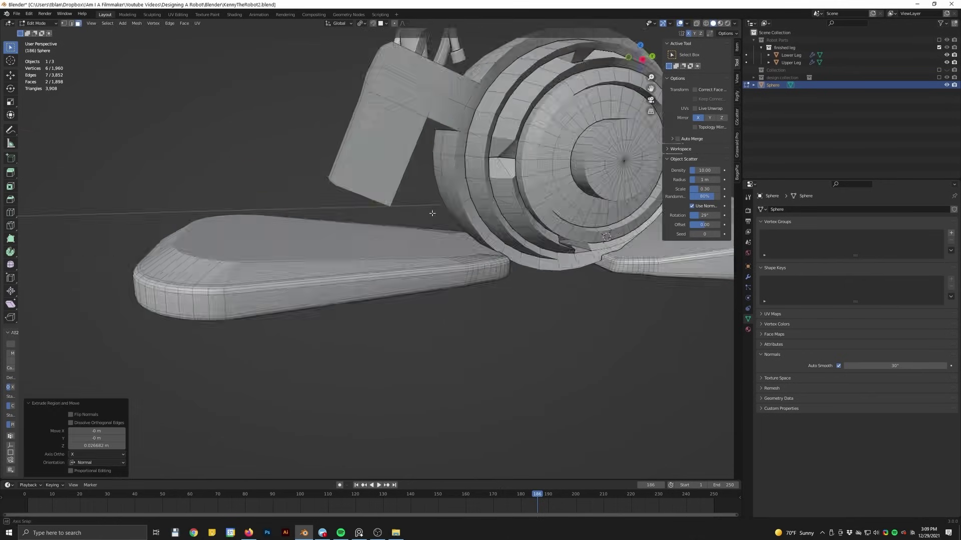
Step: Move the extruded bracket tip into place on the far side of the robot's leg
middle_click_drag(379, 189, 550, 296)
key("g")
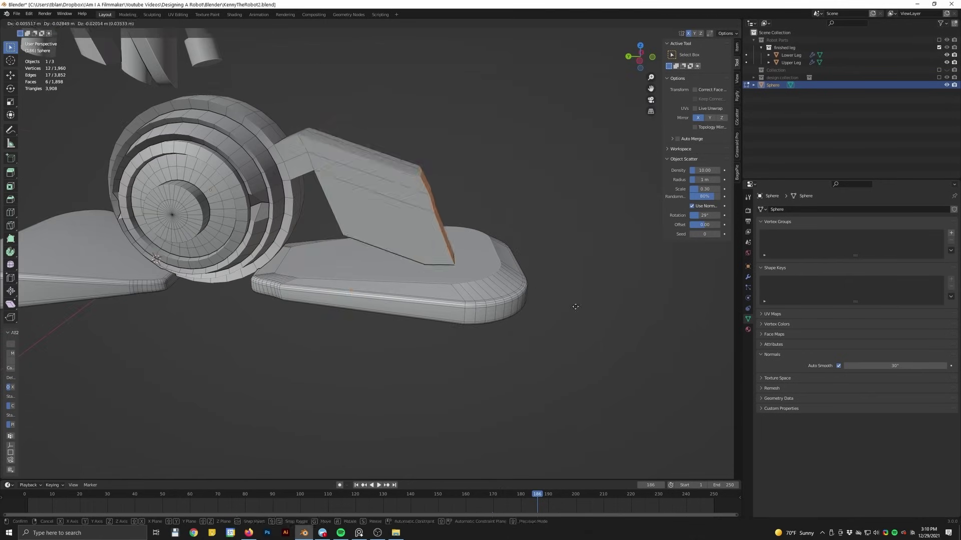
middle_click_drag(386, 242, 335, 161)
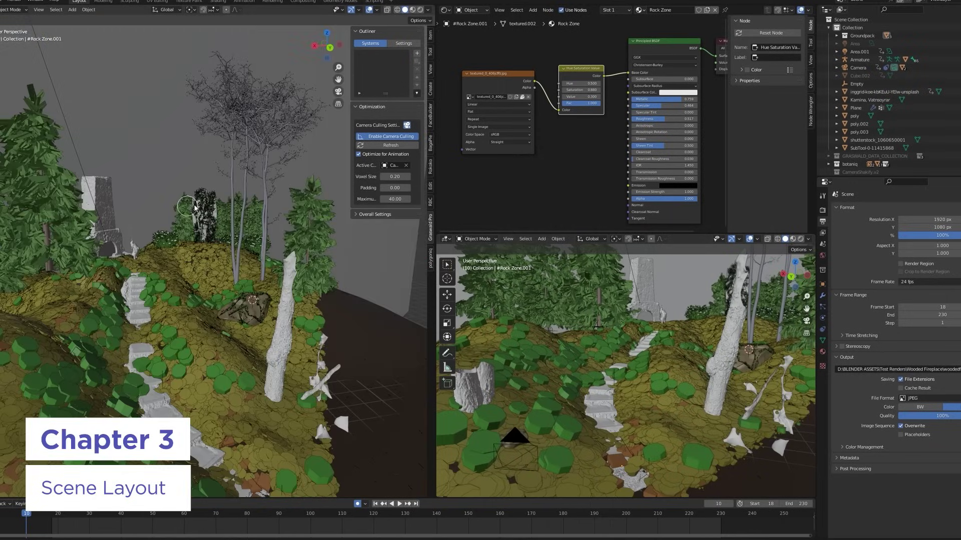
scroll(194, 206, "up", 2)
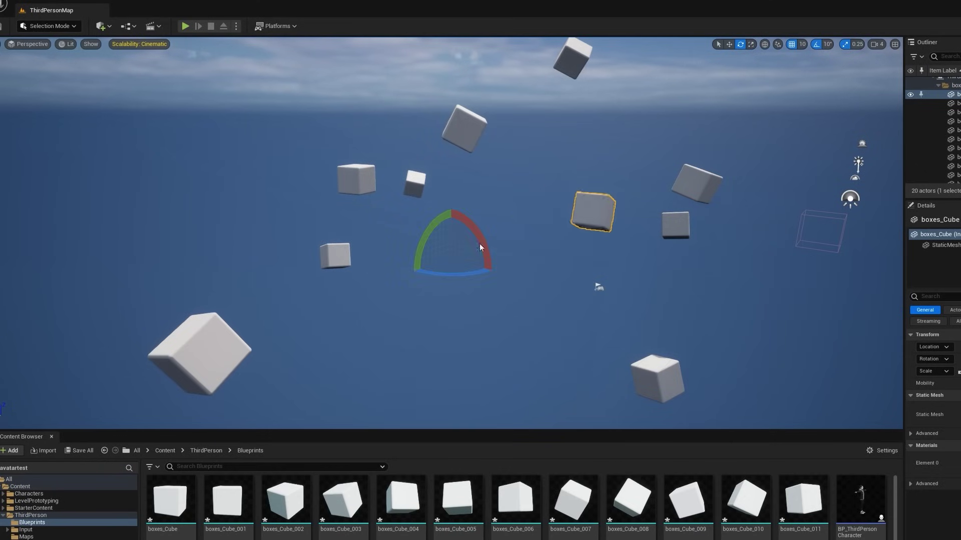
key("f")
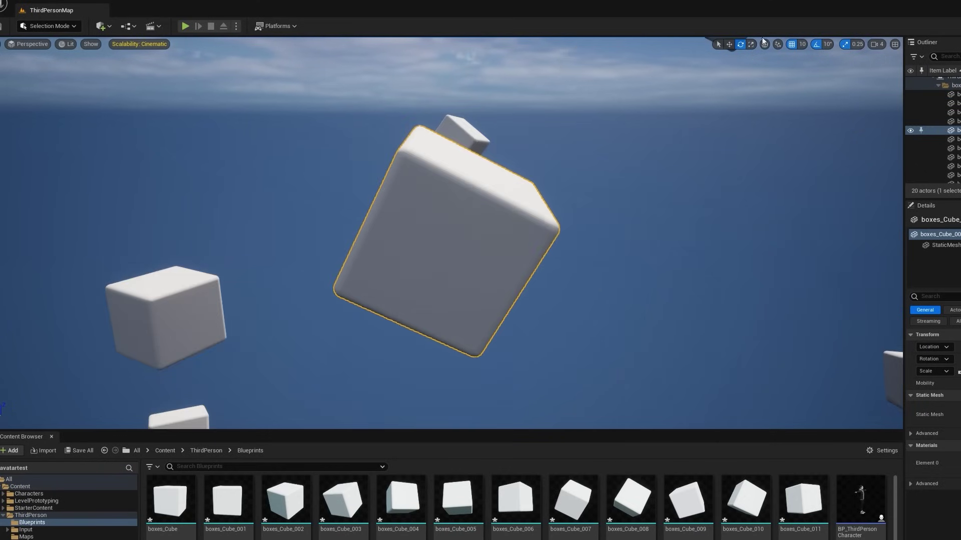
right_click_drag(590, 262, 388, 392)
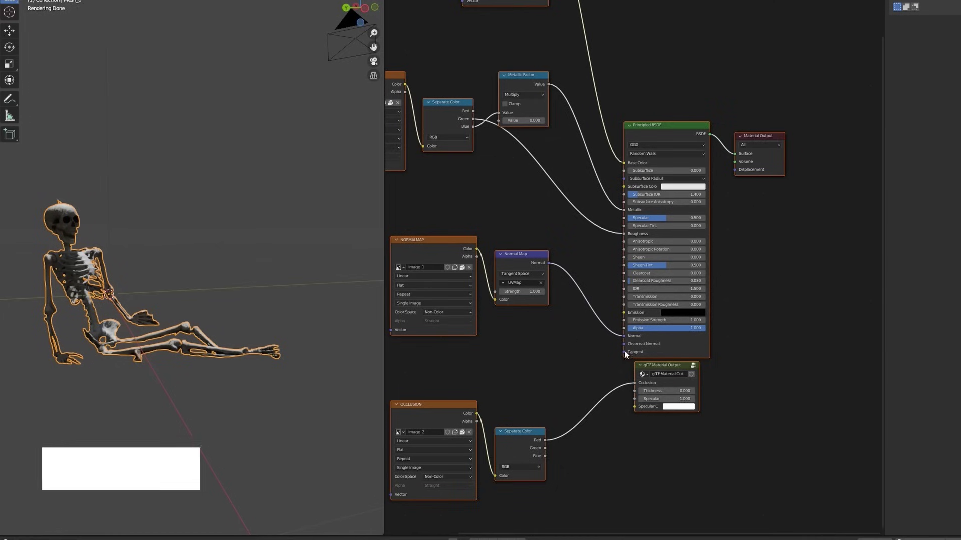
Step: Add a ColorRamp node near the METALLIC ROUGHNESS image node
middle_click_drag(198, 291, 252, 283)
scroll(198, 273, "up", 8)
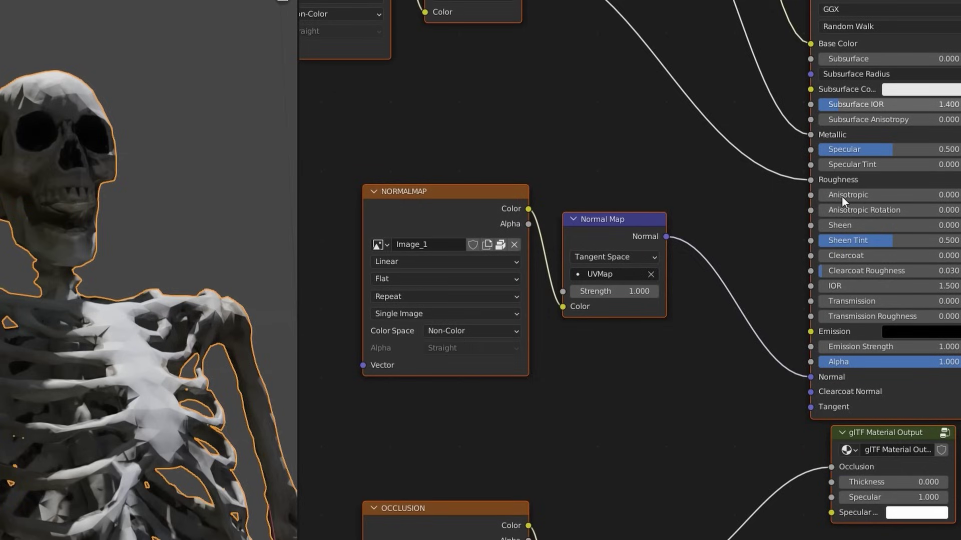
middle_click_drag(533, 511, 599, 352)
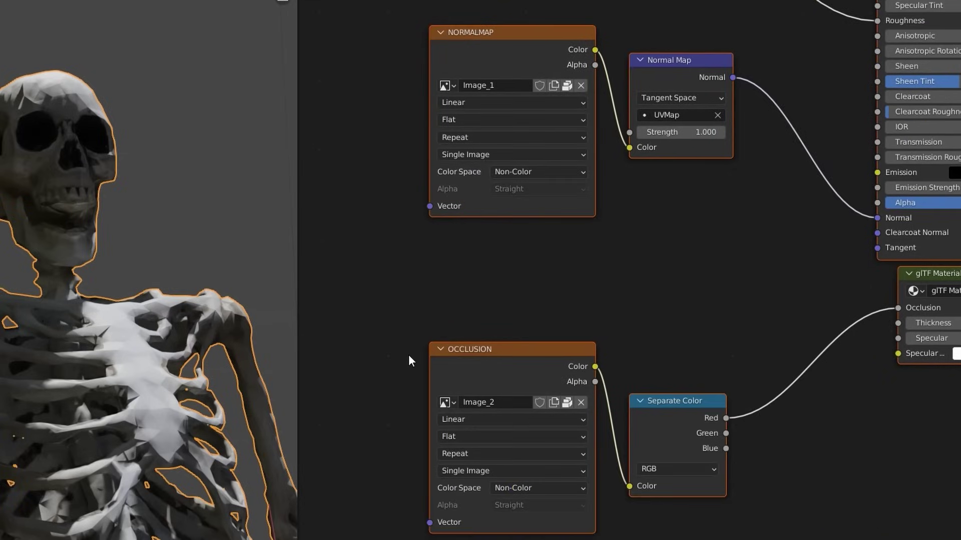
middle_click_drag(502, 85, 628, 242)
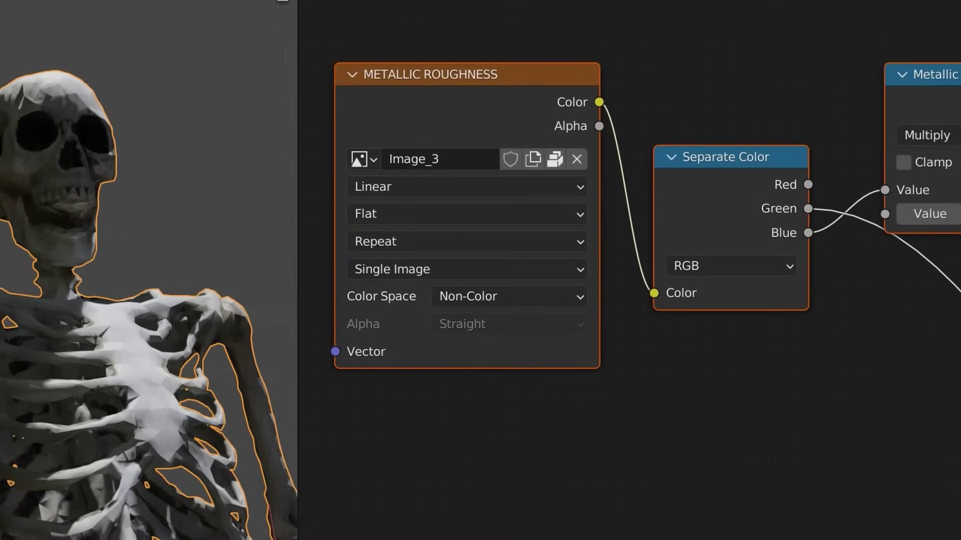
middle_click_drag(468, 0, 468, 1)
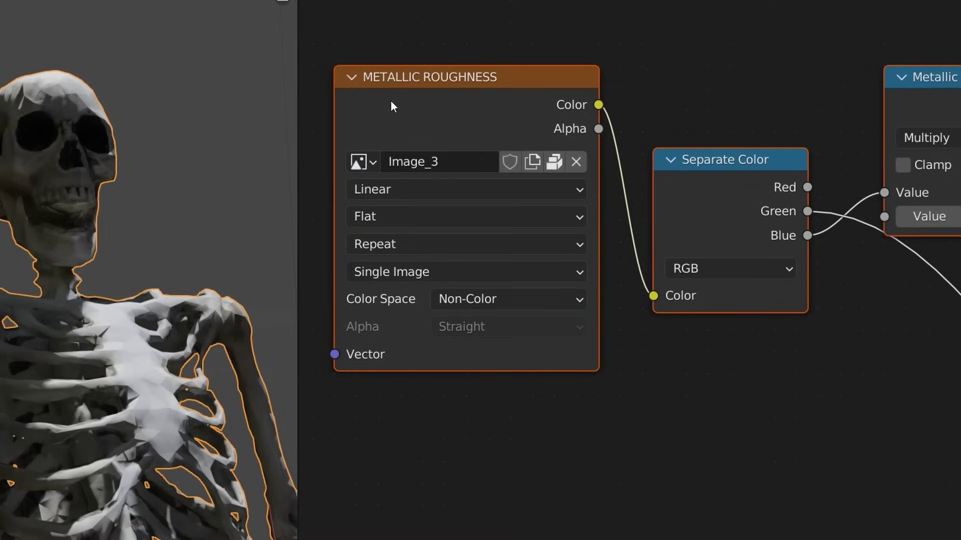
middle_click_drag(392, 103, 426, 461)
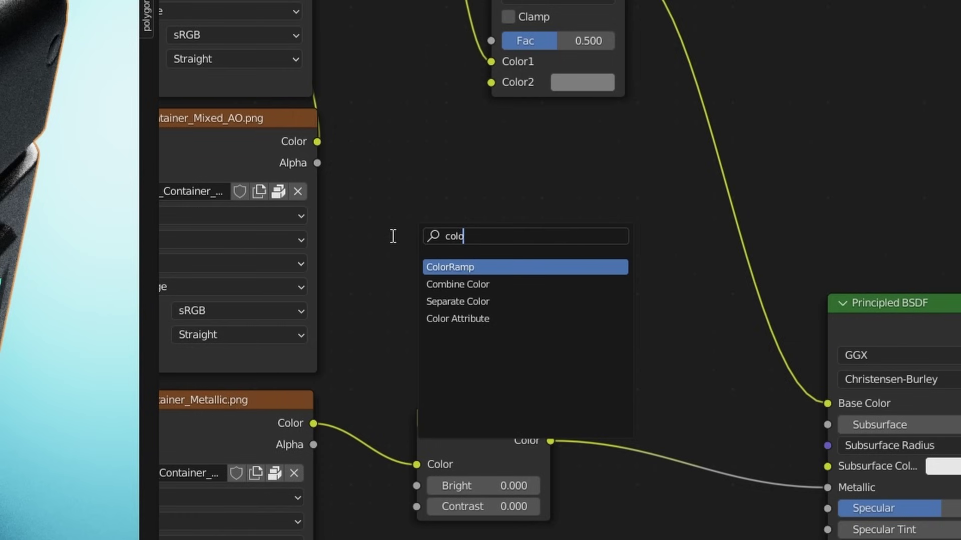
key("Return")
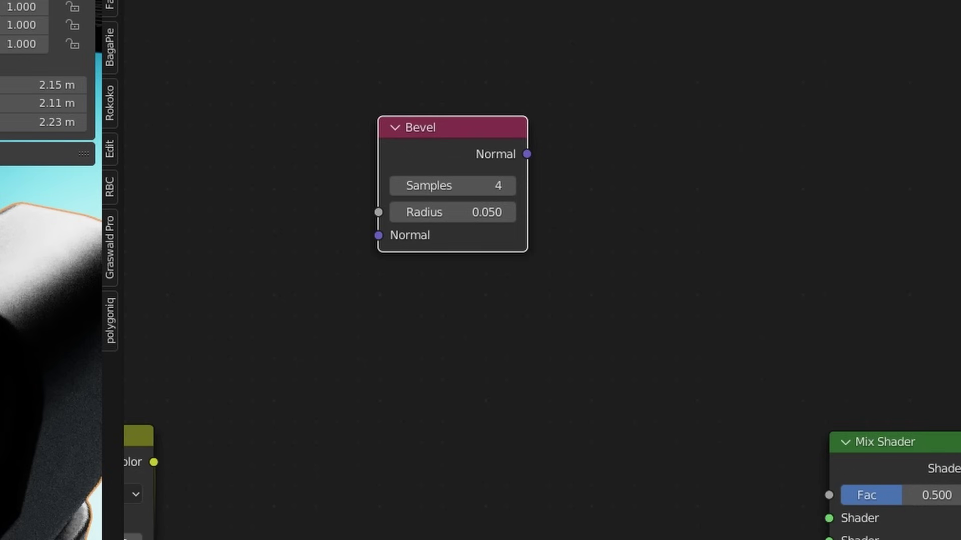
Step: Duplicate the Bevel node and link the copy's Normal into the Mix node's Color2
left_click_drag(463, 122, 461, 90)
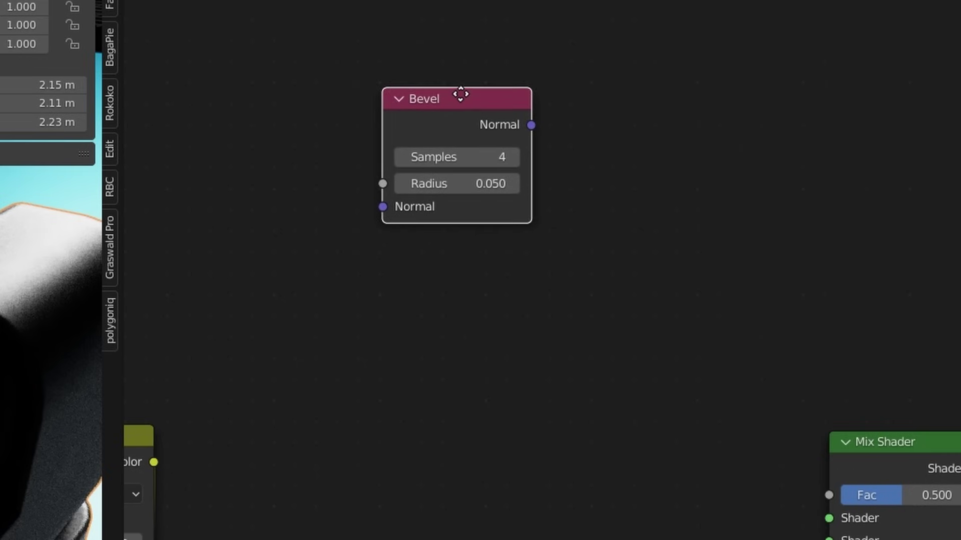
key("shift+d")
left_click(450, 263)
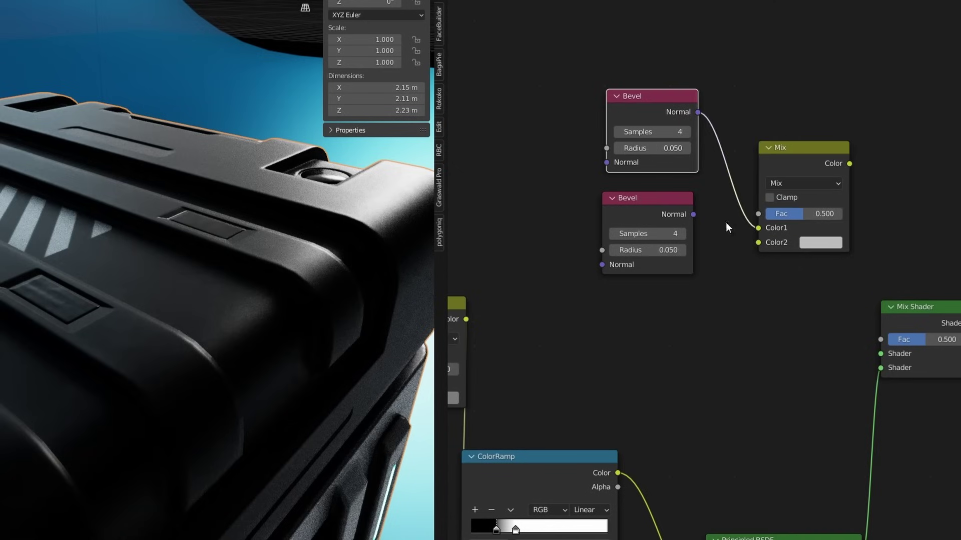
left_click_drag(693, 215, 757, 243)
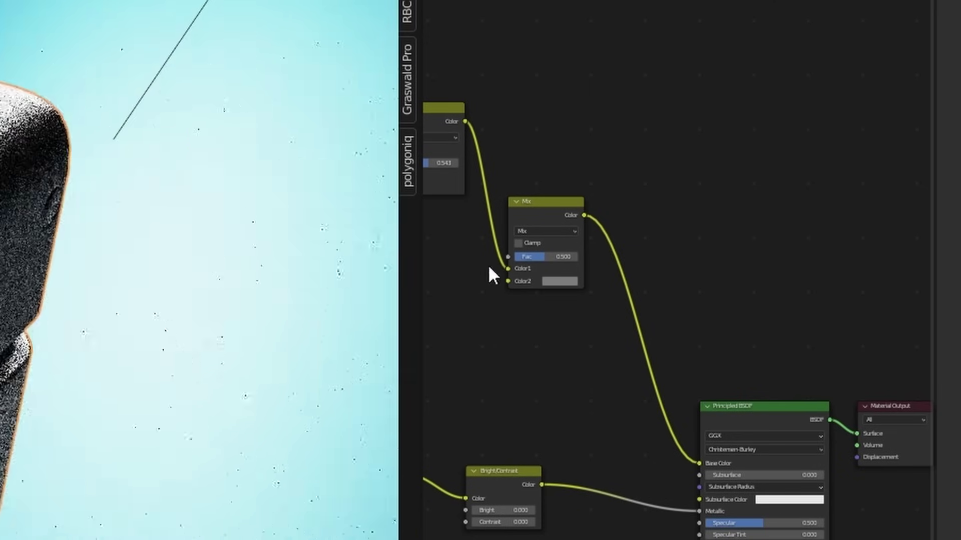
Step: Add and place a new Image Texture node beside the texture nodes and Principled BSDF
scroll(498, 350, "up", 2)
middle_click_drag(509, 440, 658, 281)
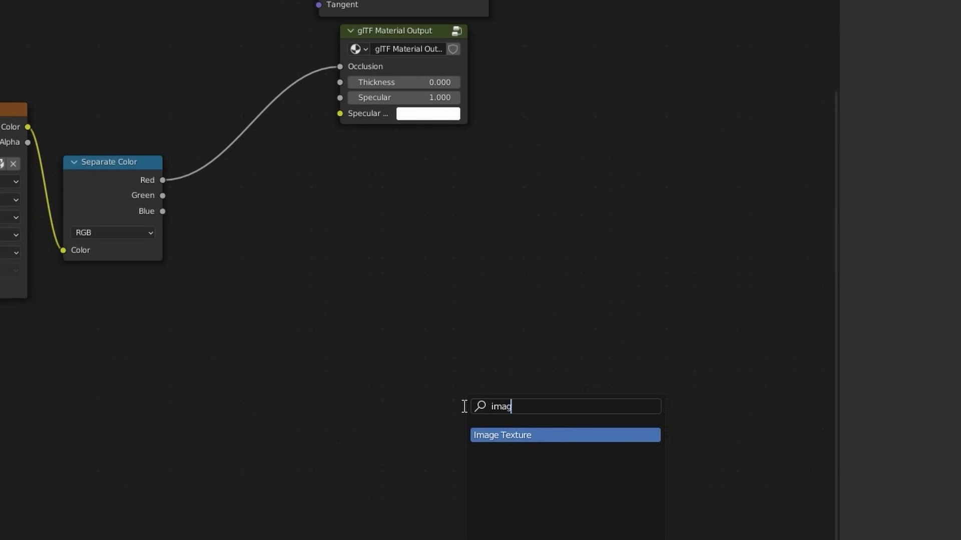
key("Return")
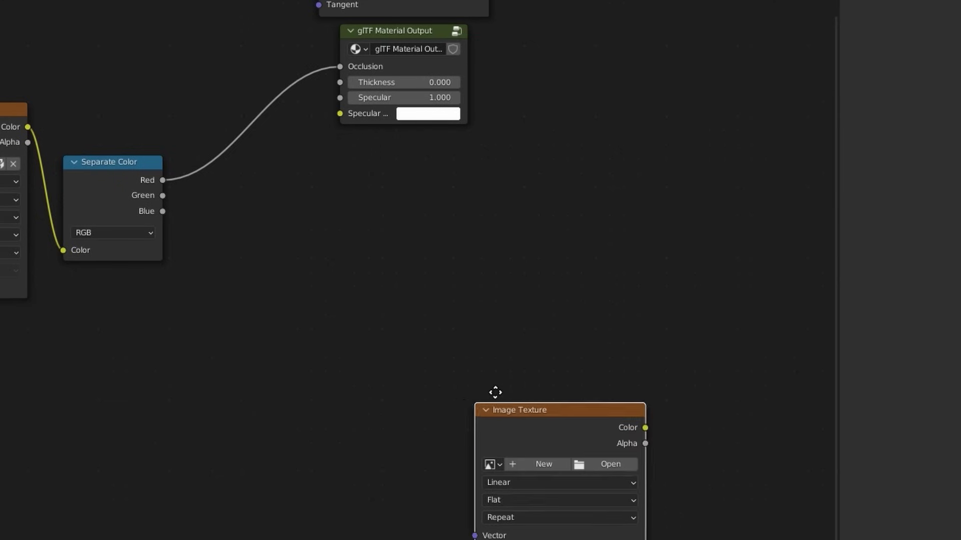
left_click(481, 330)
scroll(514, 401, "up", 3)
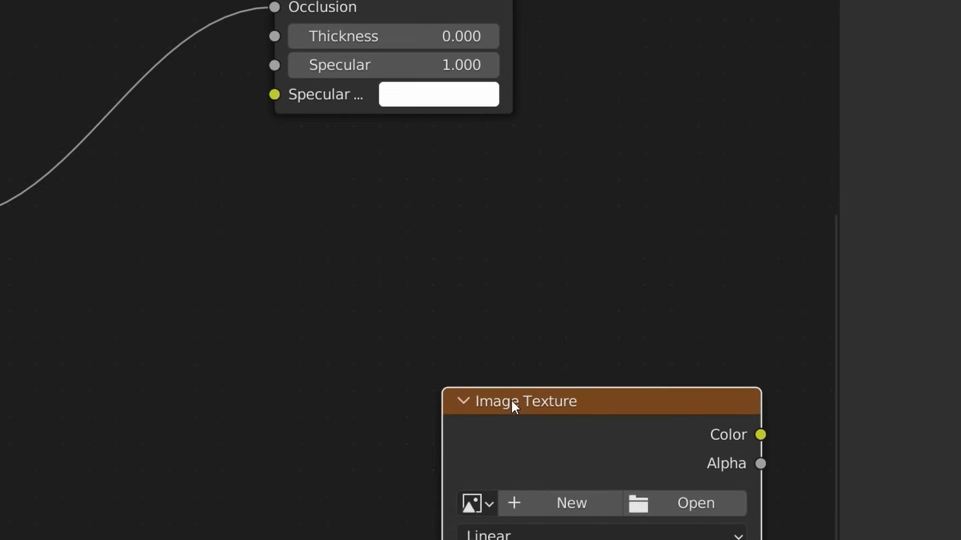
middle_click_drag(557, 367, 412, 143)
scroll(390, 121, "up", 1)
right_click(366, 97)
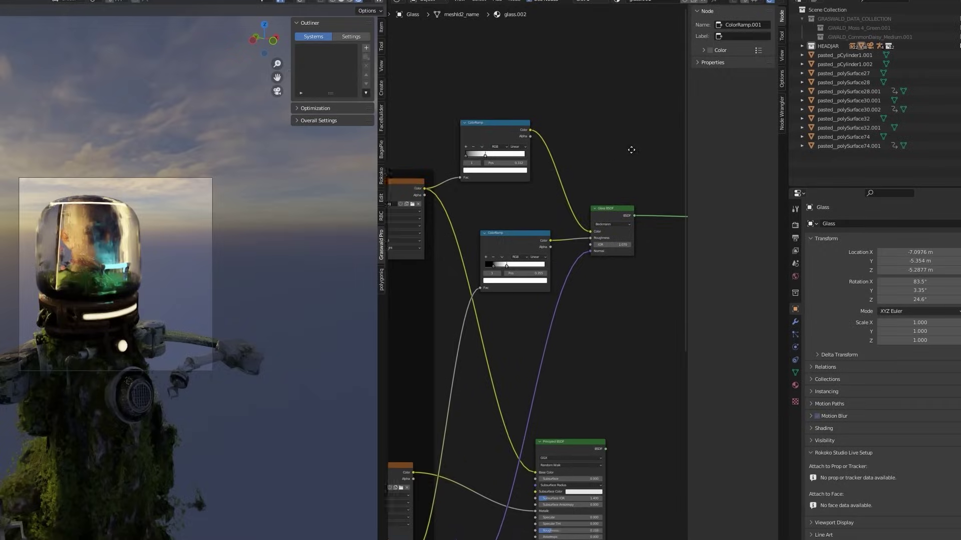
middle_click_drag(631, 150, 550, 219)
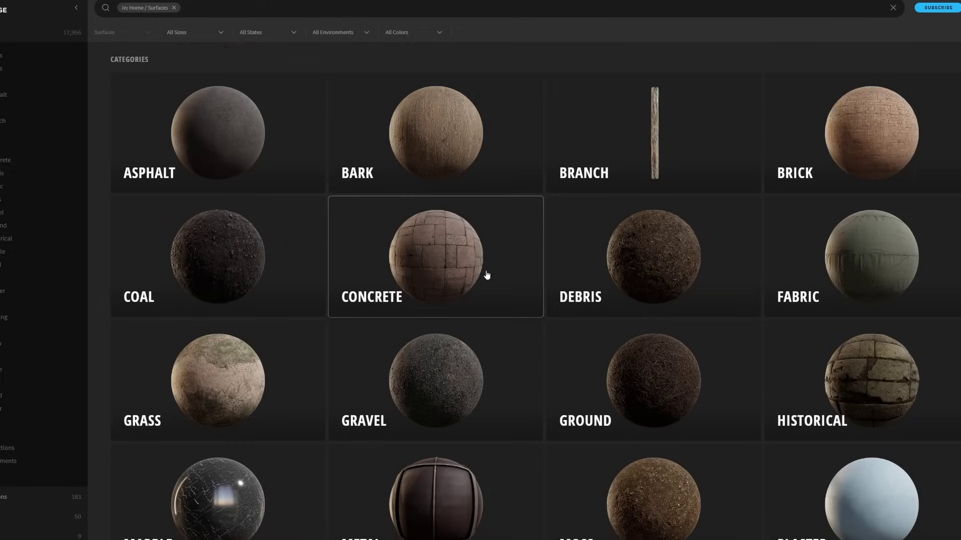
scroll(491, 275, "down", 6)
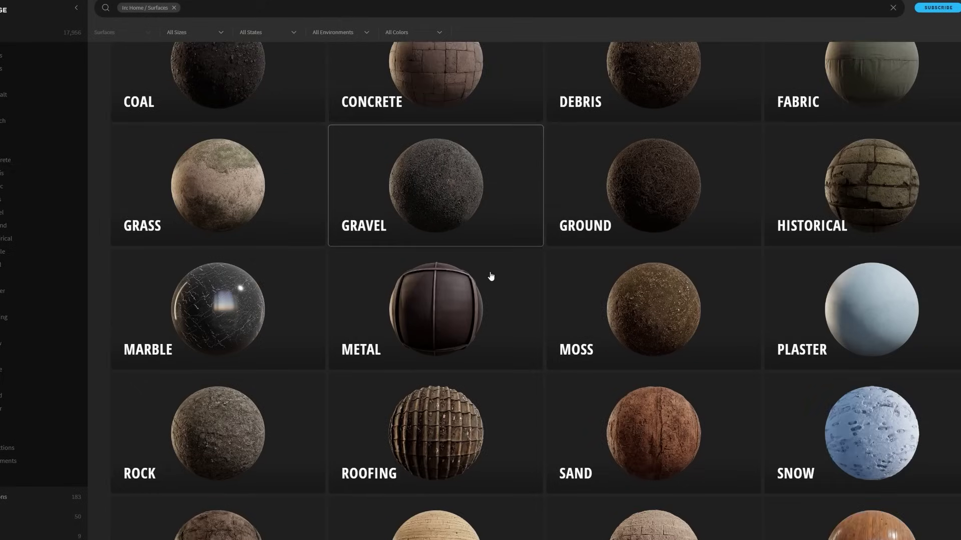
scroll(491, 276, "down", 2)
scroll(585, 372, "down", 1)
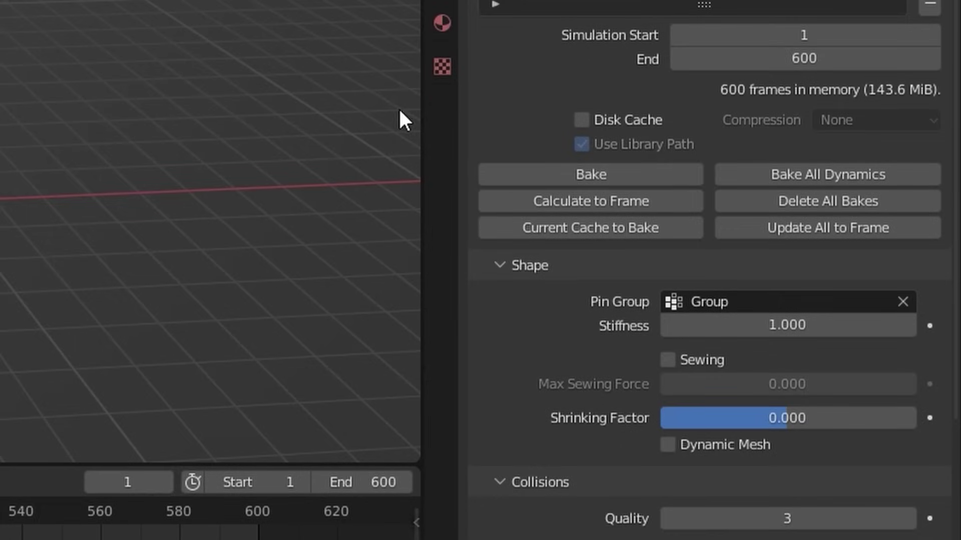
Step: Delete all cloth bakes and bring up the Alembic (.abc) export for frames 1–600
left_click(569, 183)
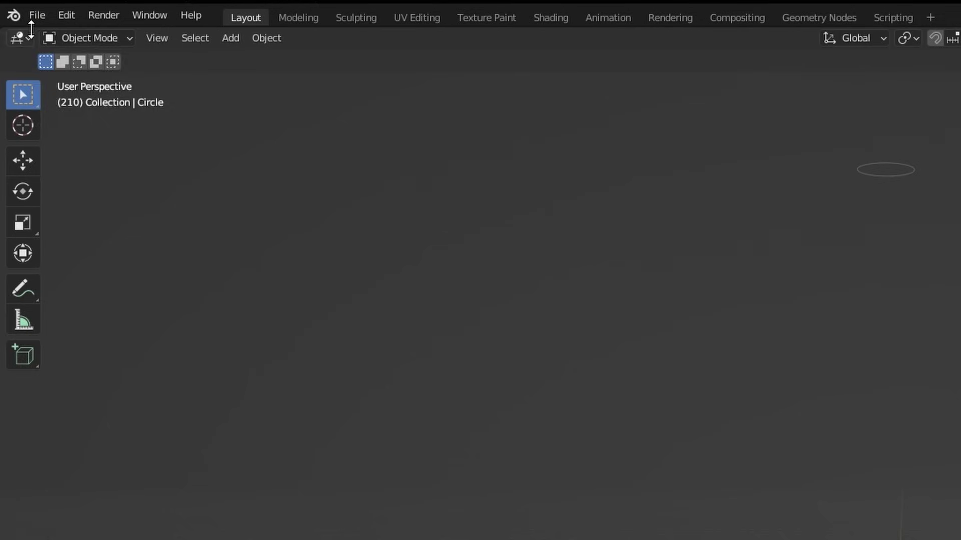
left_click(30, 16)
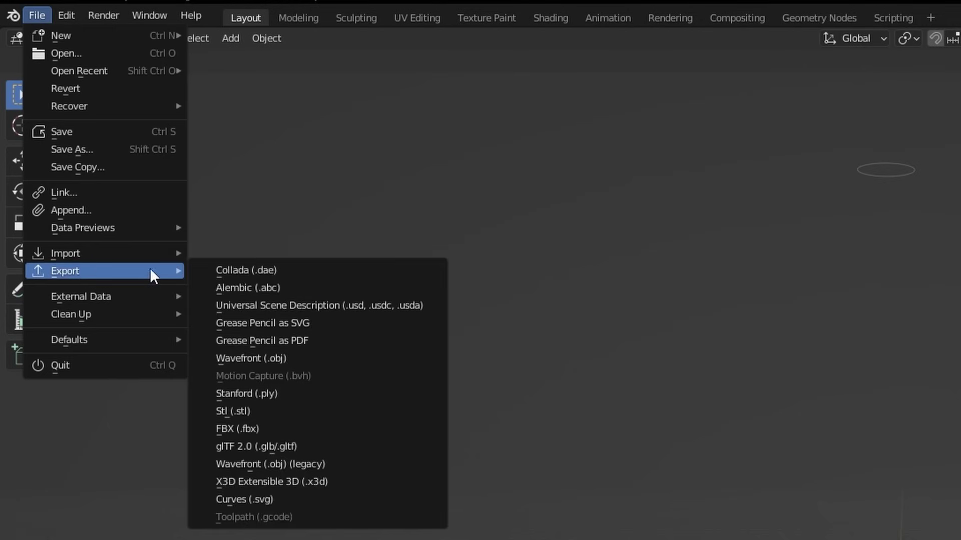
left_click(230, 287)
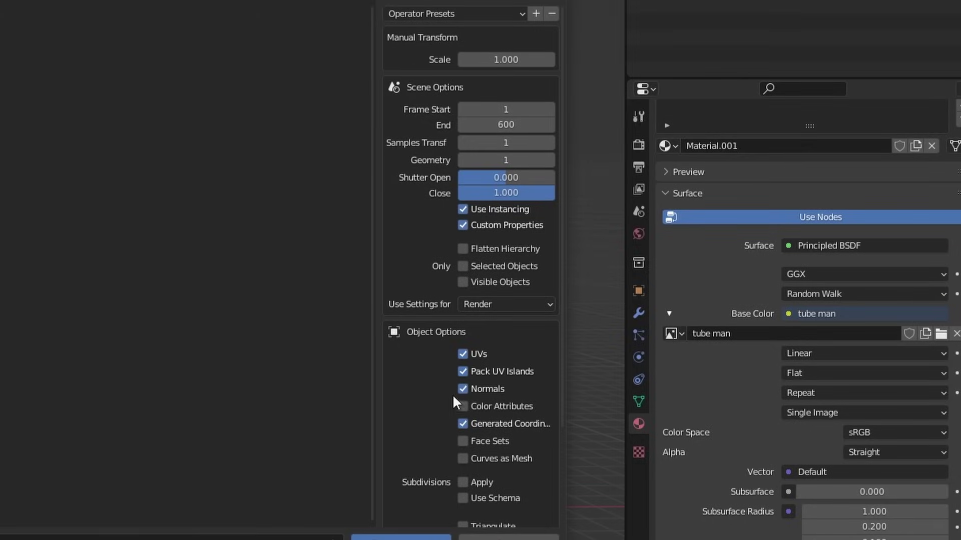
right_click(155, 476)
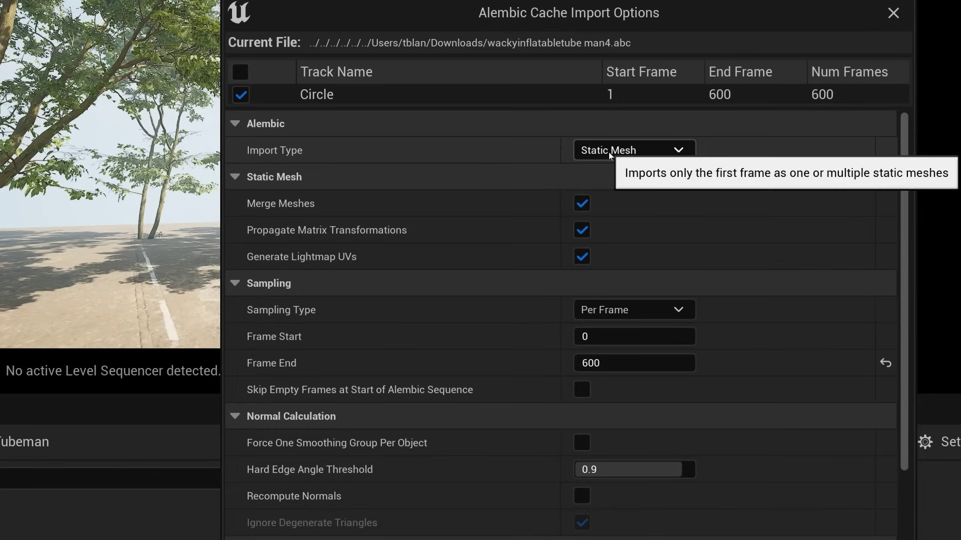
Step: Set the Alembic Import Type to Geometry Cache
left_click(610, 151)
left_click(619, 189)
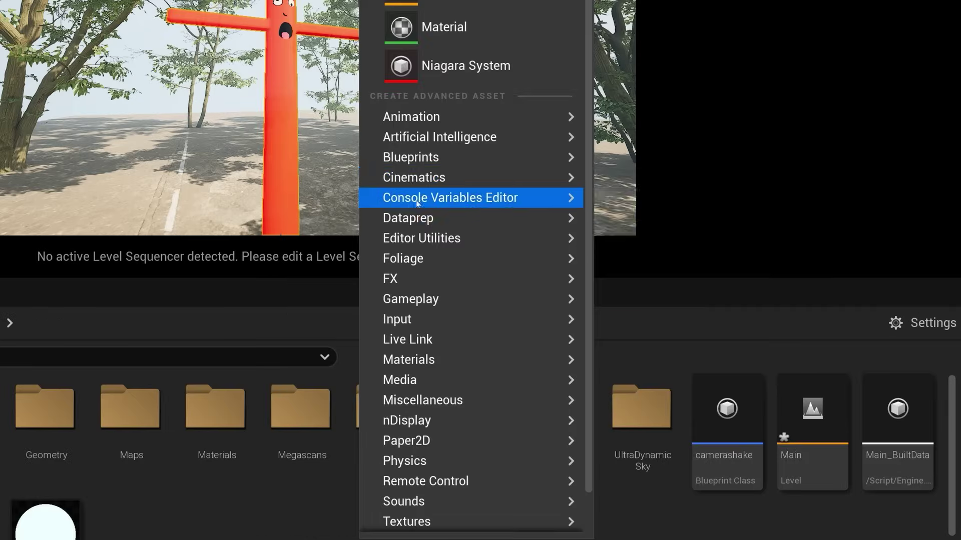
mouse_move(418, 180)
Step: Add the tube man to the new level sequence with a Geometry Cache track
left_click(763, 233)
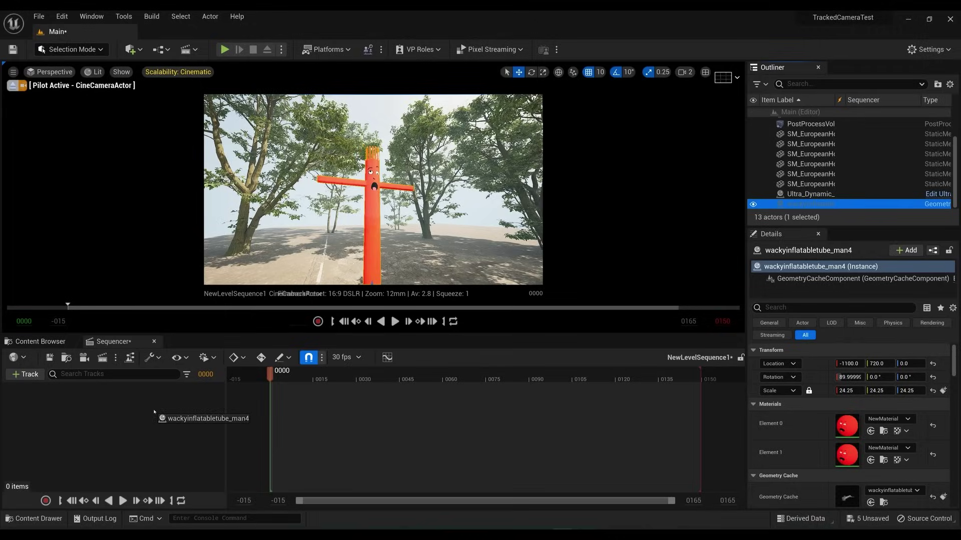
left_click_drag(154, 412, 155, 416)
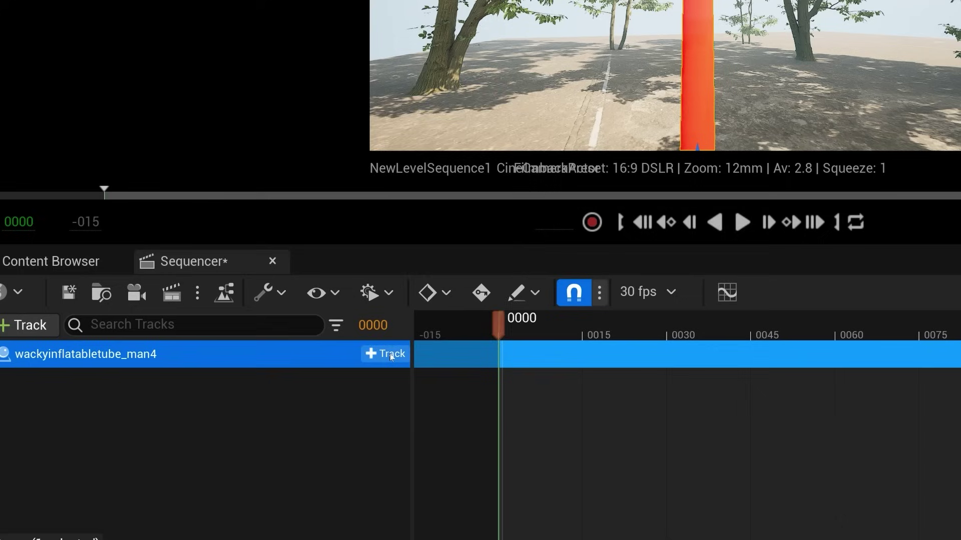
left_click(214, 389)
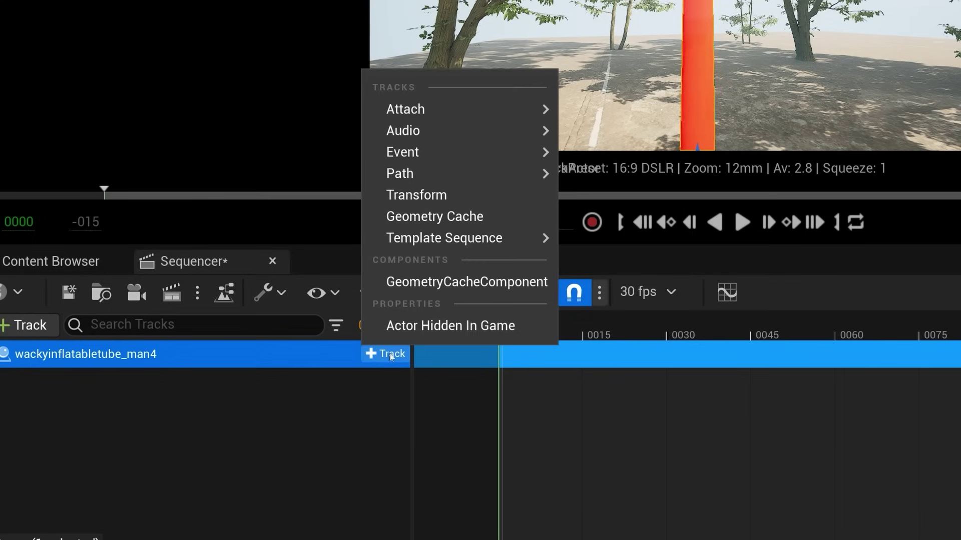
left_click(433, 217)
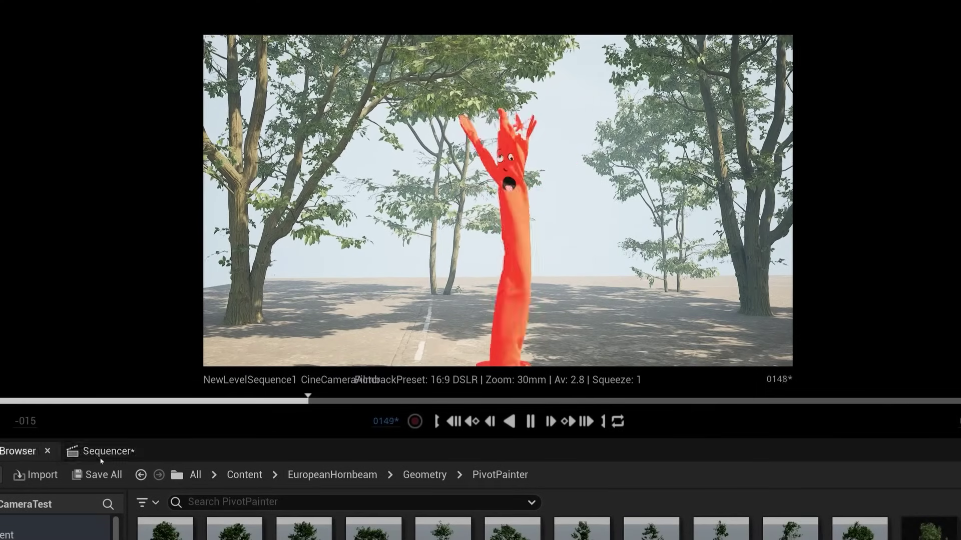
left_click(105, 453)
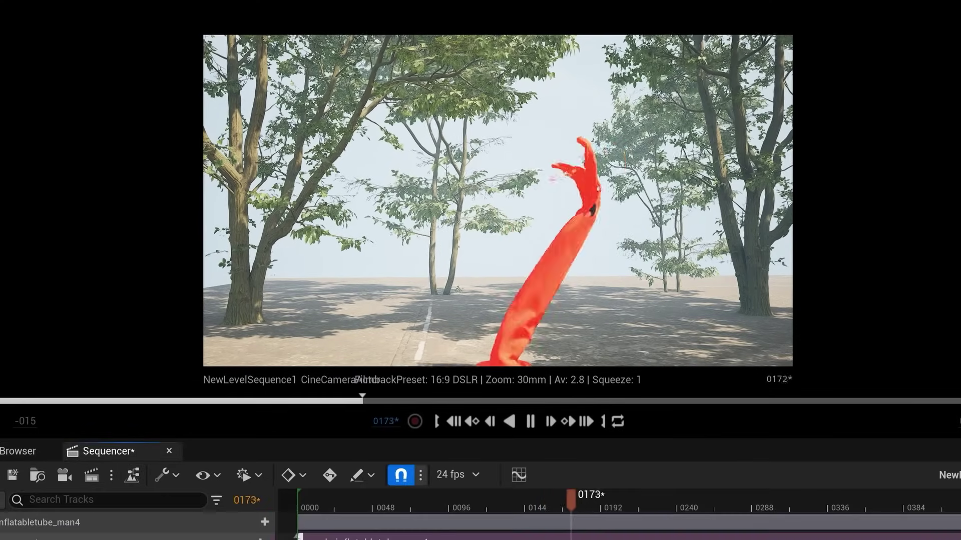